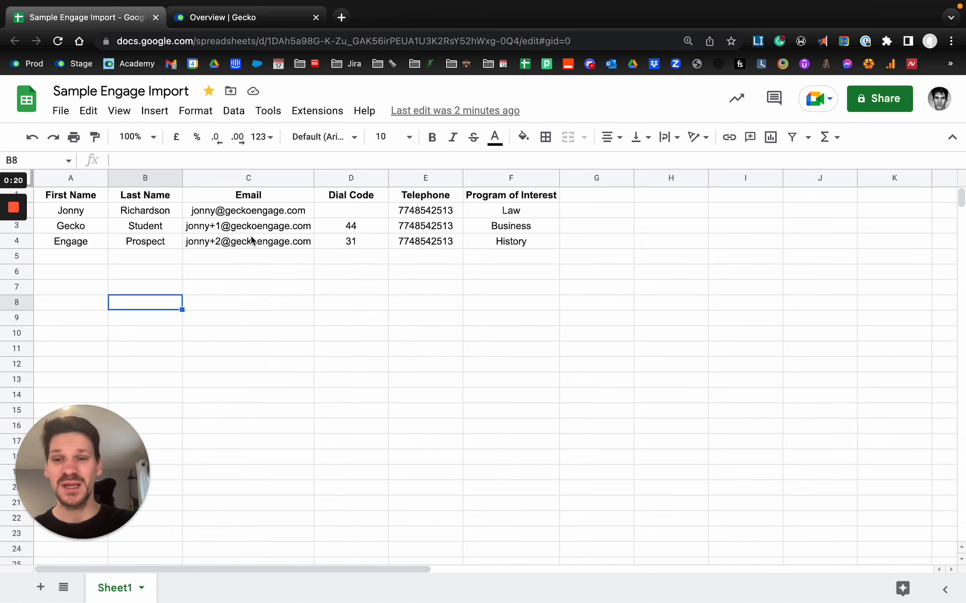
Download the Sample Engage Import sheet as a comma-separated values (.csv) file.
{"action": "left_click", "coordinate": [205, 310]}
{"action": "left_click", "coordinate": [168, 310]}
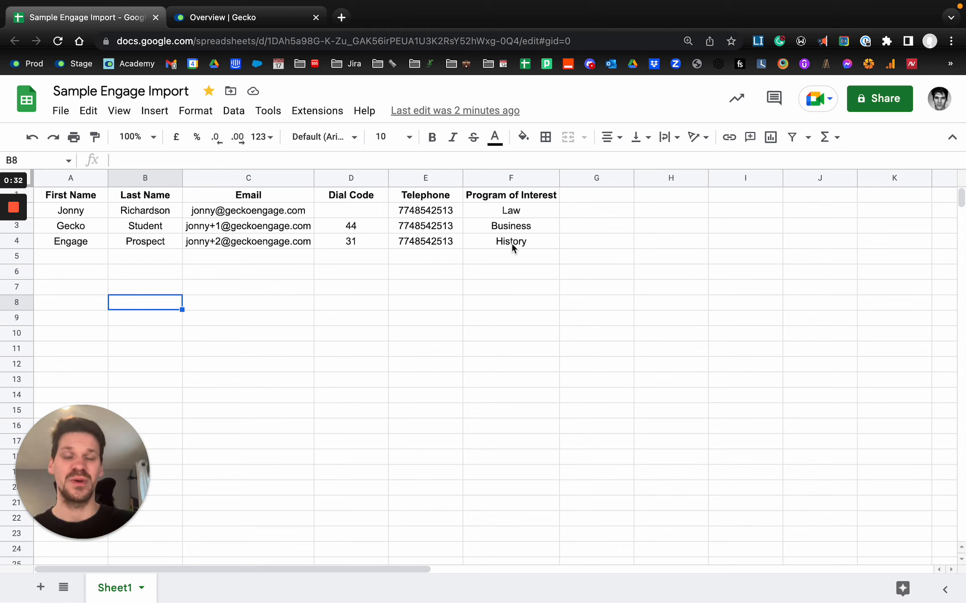
{"action": "left_click", "coordinate": [61, 111]}
{"action": "mouse_move", "coordinate": [160, 303]}
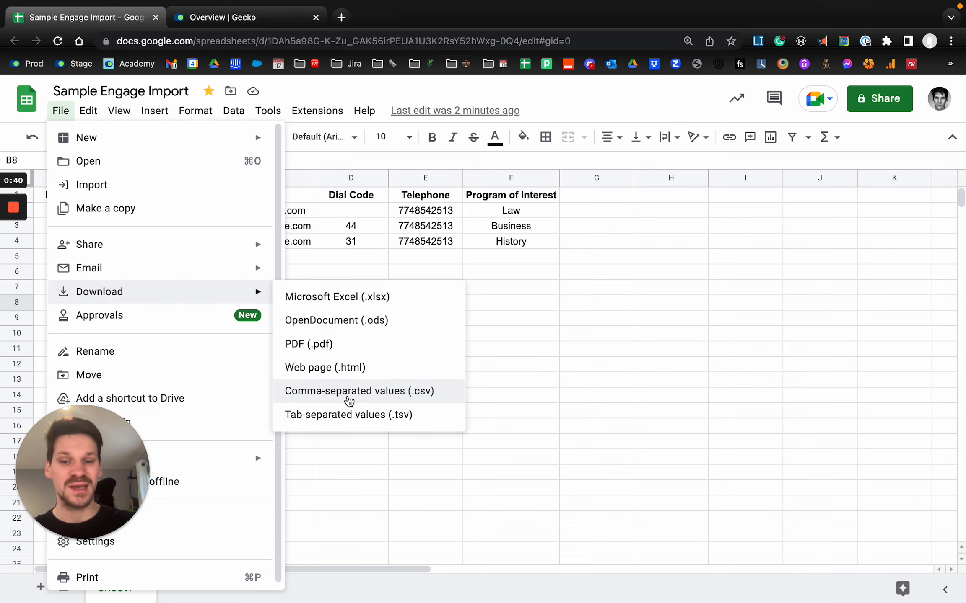
{"action": "left_click", "coordinate": [349, 392]}
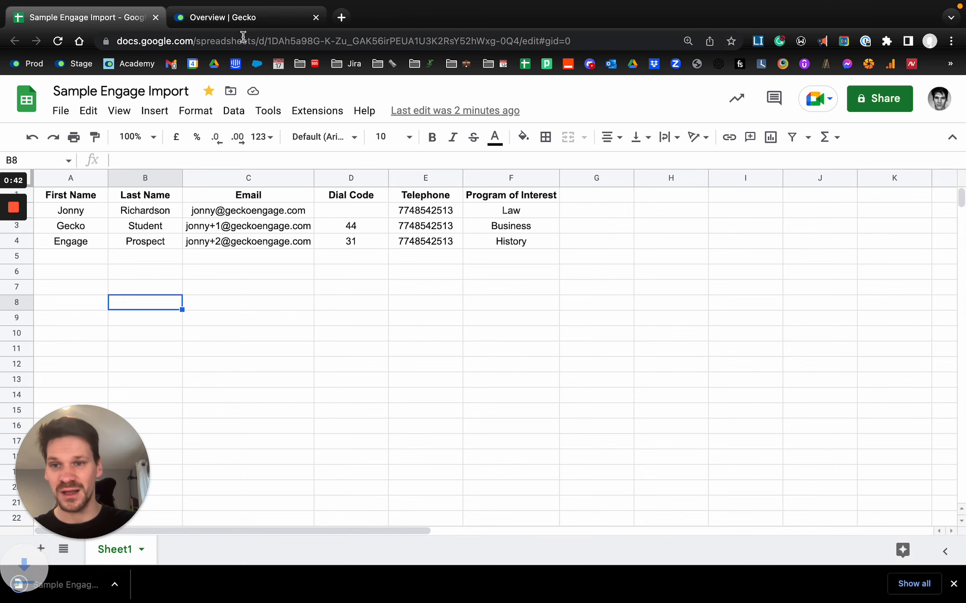
Switch to Gecko, search the settings for "import" and open Import Data.
{"action": "left_click", "coordinate": [225, 21]}
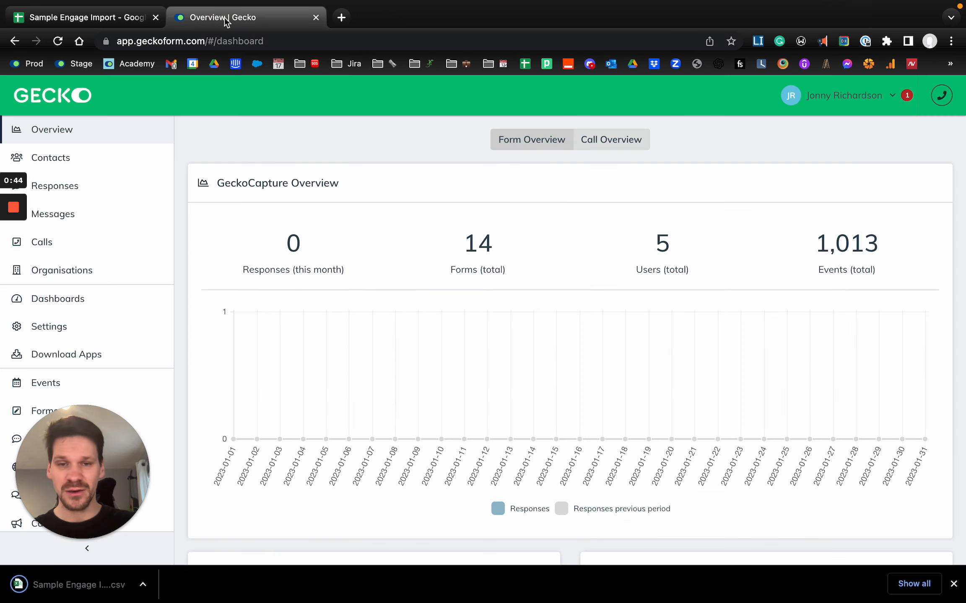
{"action": "left_click", "coordinate": [89, 327]}
{"action": "type", "text": "im"}
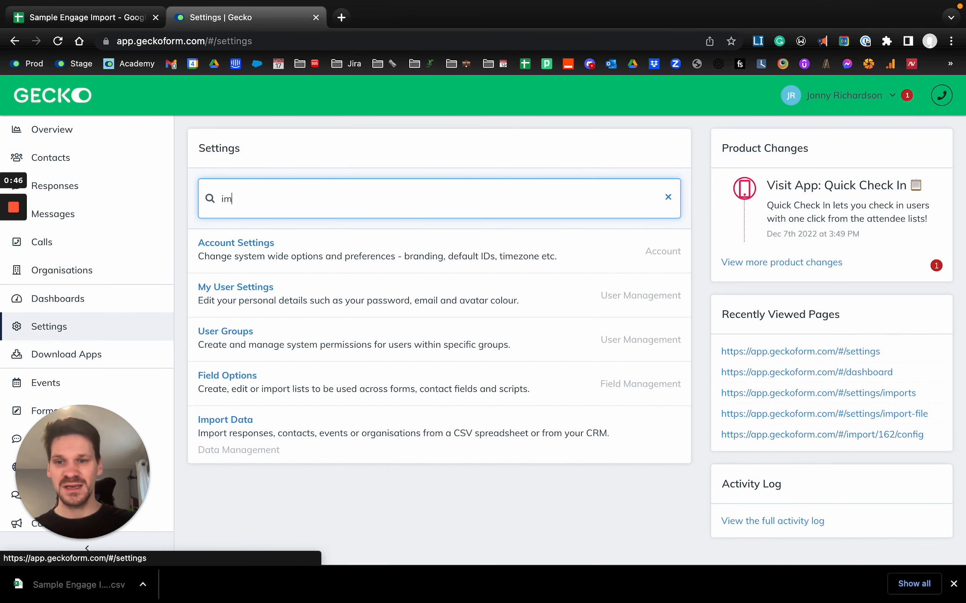
{"action": "type", "text": "port"}
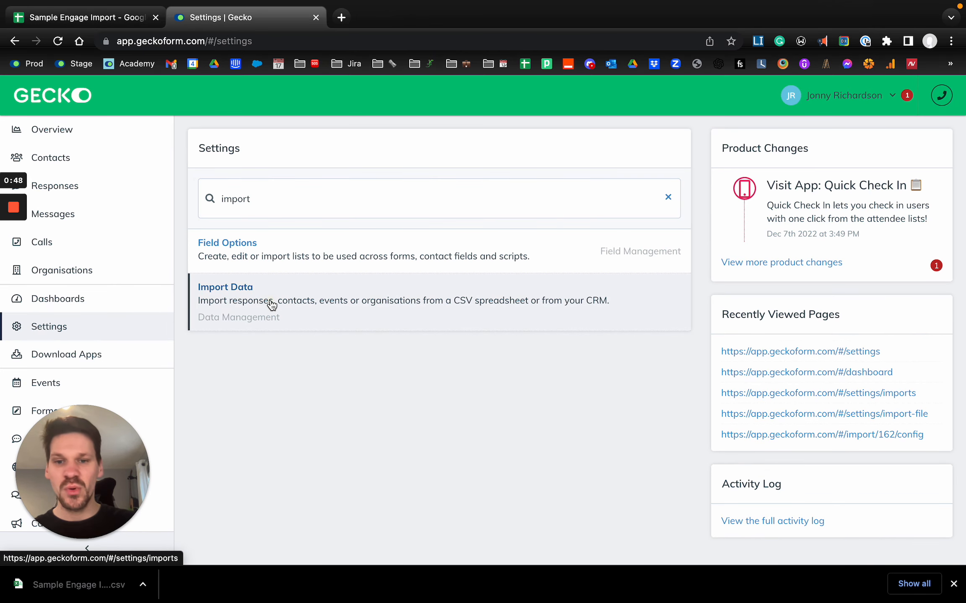
{"action": "left_click", "coordinate": [270, 302]}
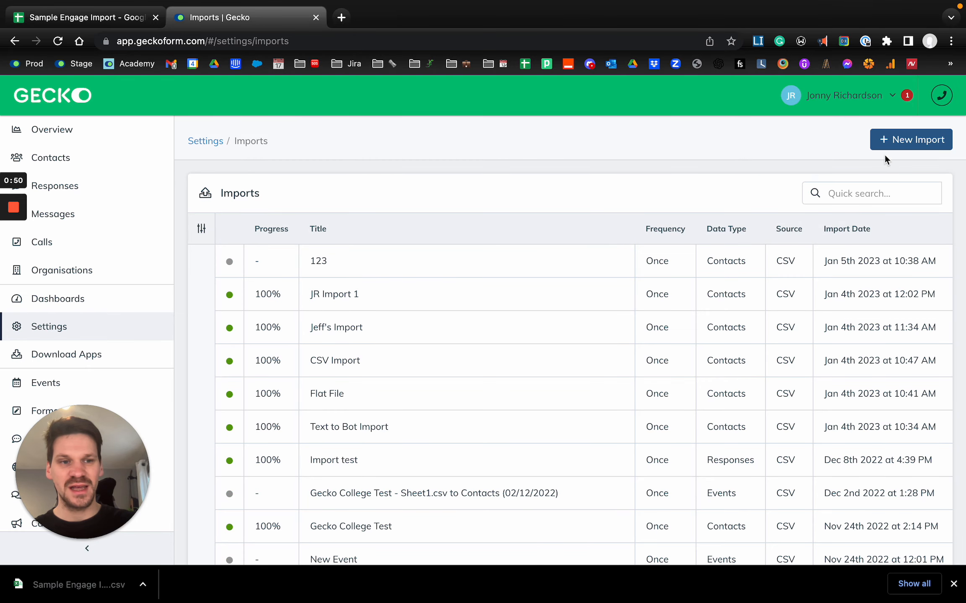
Start a new import with File Import as the data type.
{"action": "left_click", "coordinate": [924, 154]}
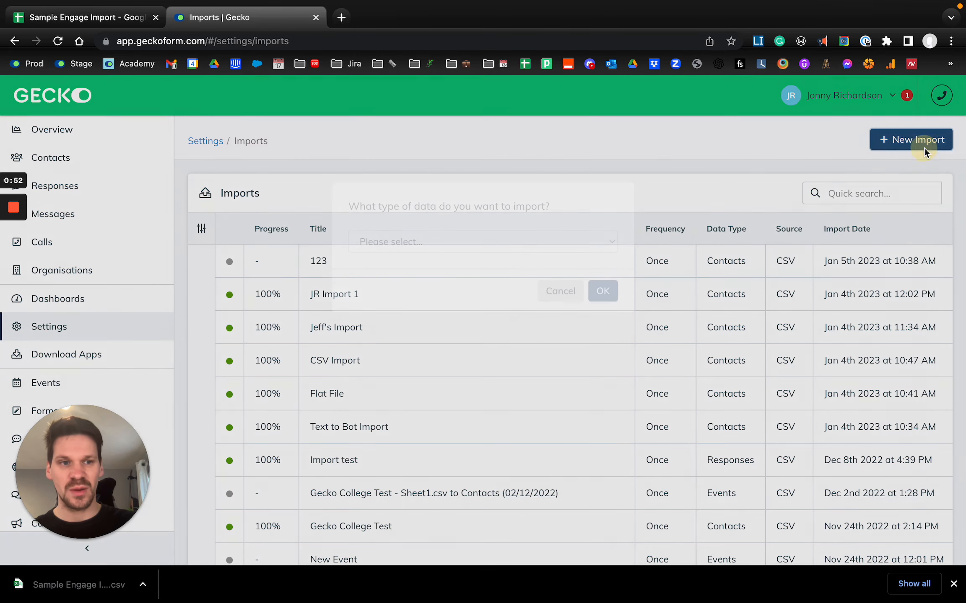
{"action": "left_click", "coordinate": [508, 245]}
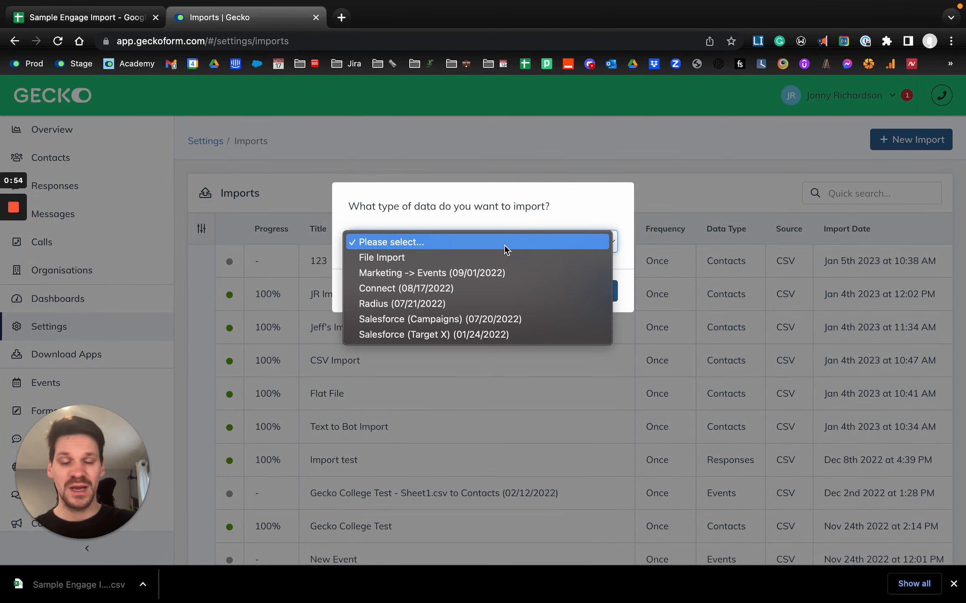
{"action": "left_click", "coordinate": [455, 258]}
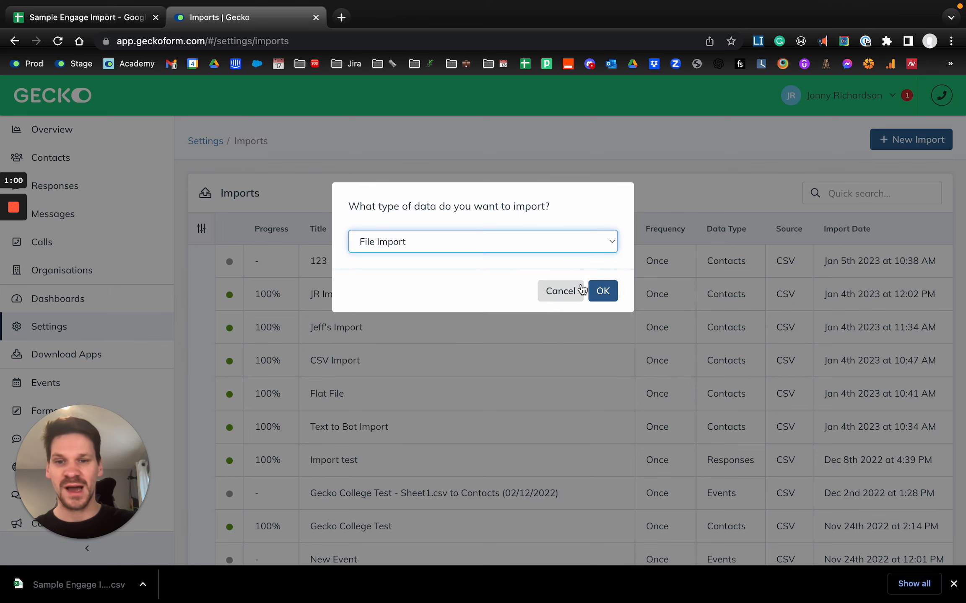
{"action": "left_click", "coordinate": [603, 293]}
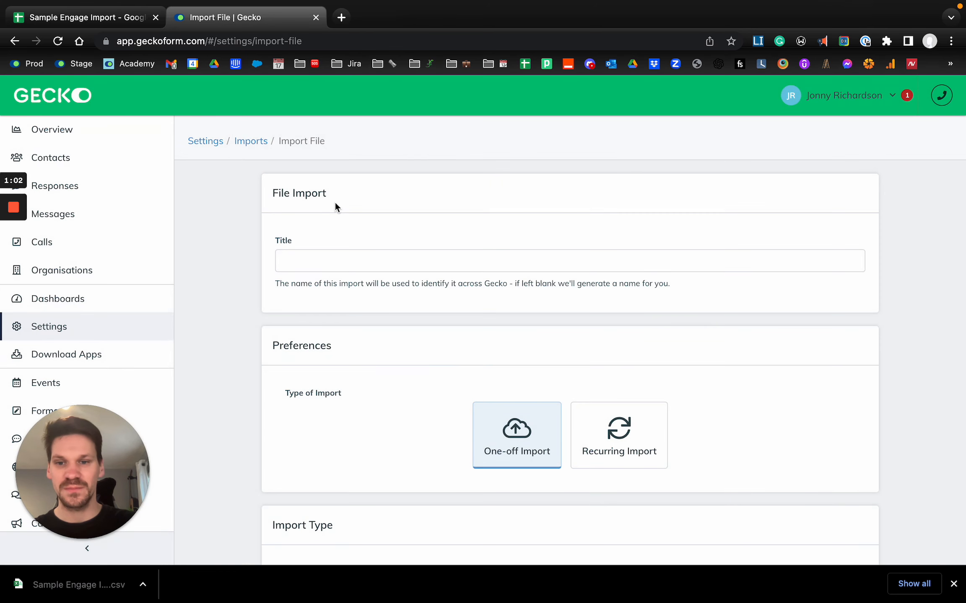
Title the file import "Academy Import".
{"action": "left_click", "coordinate": [299, 256]}
{"action": "scroll", "coordinate": [317, 279], "scroll_direction": "down", "scroll_amount": 1}
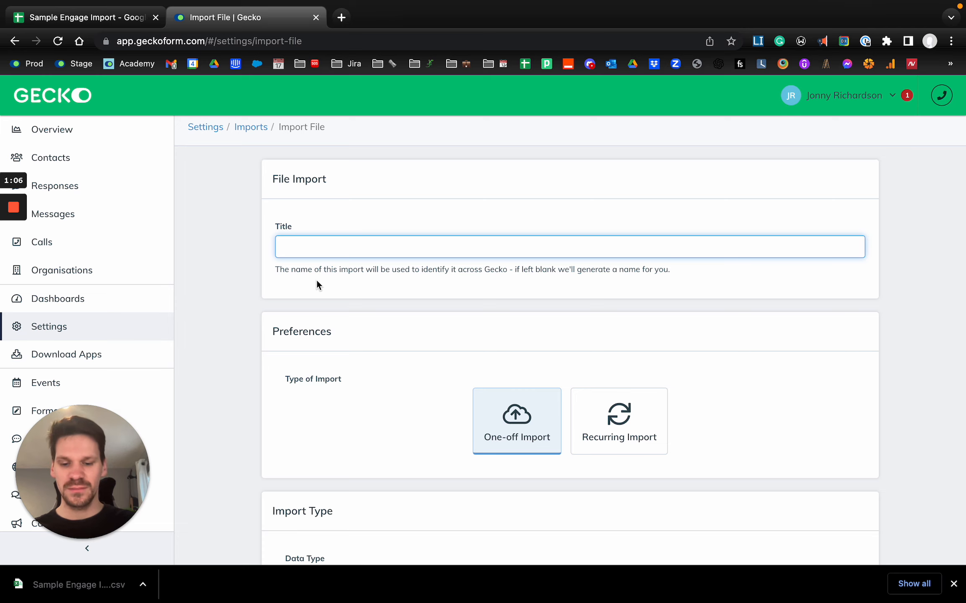
{"action": "type", "text": "Academy Imp"}
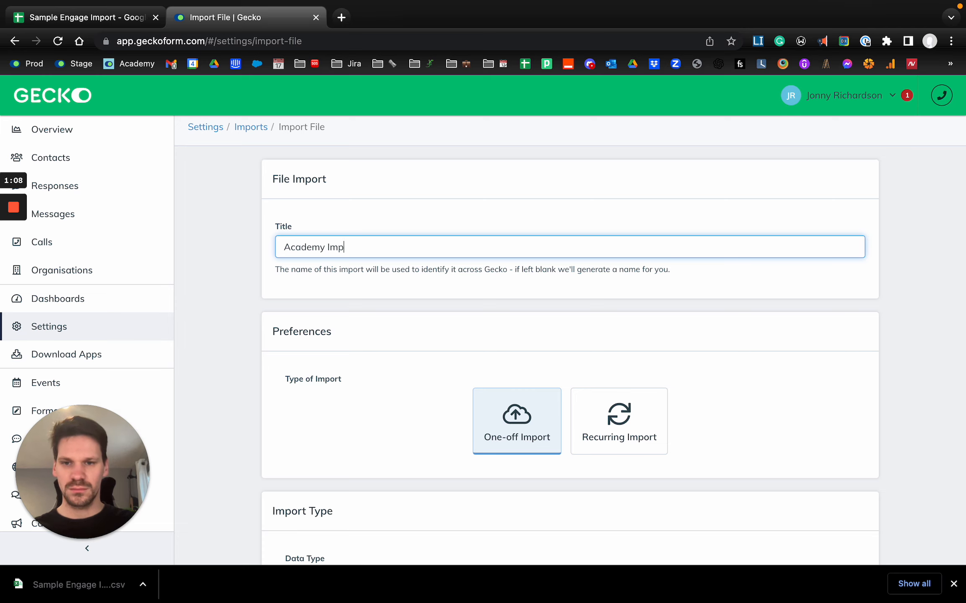
{"action": "type", "text": "ort"}
Attach the downloaded Sample Engage Import CSV as a one-off contacts import and upload it.
{"action": "scroll", "coordinate": [493, 397], "scroll_direction": "down", "scroll_amount": 5}
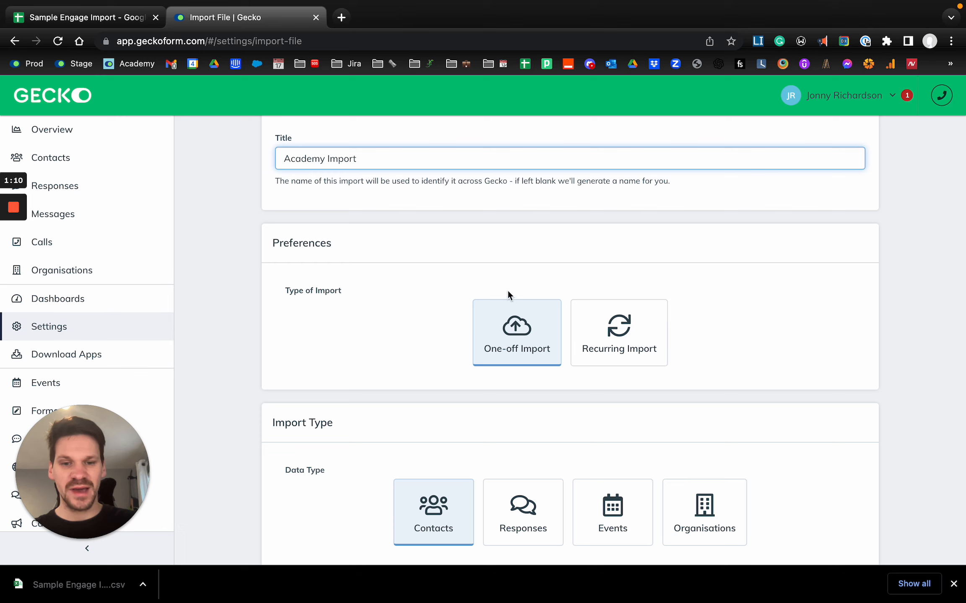
{"action": "scroll", "coordinate": [503, 319], "scroll_direction": "down", "scroll_amount": 12}
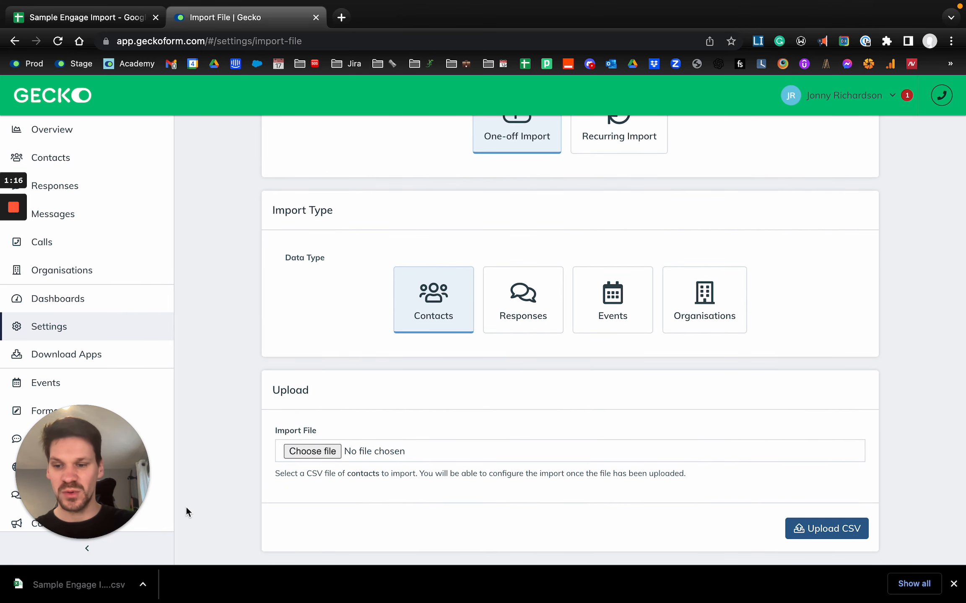
{"action": "left_click_drag", "start_coordinate": [105, 585], "coordinate": [340, 454]}
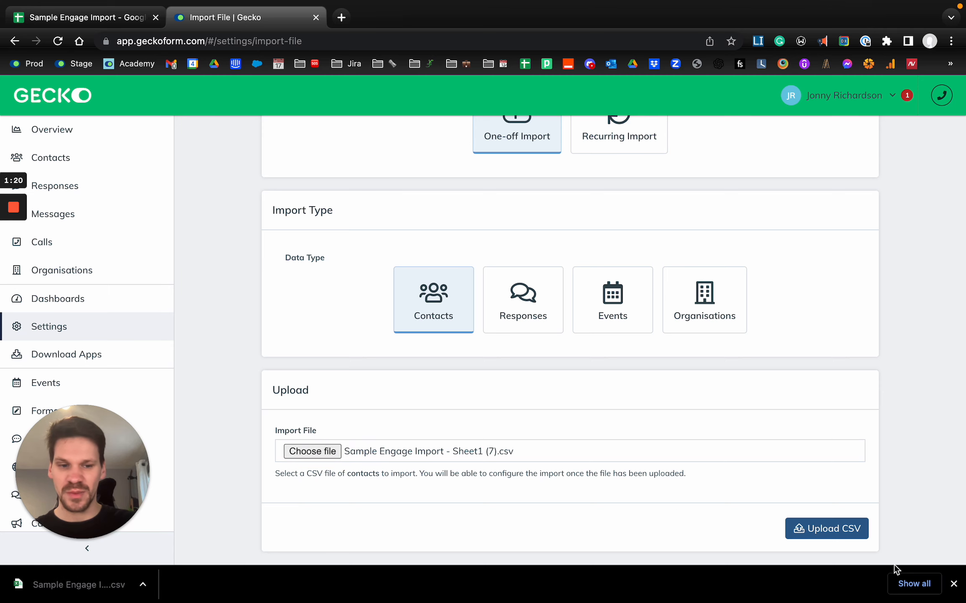
{"action": "left_click", "coordinate": [843, 540]}
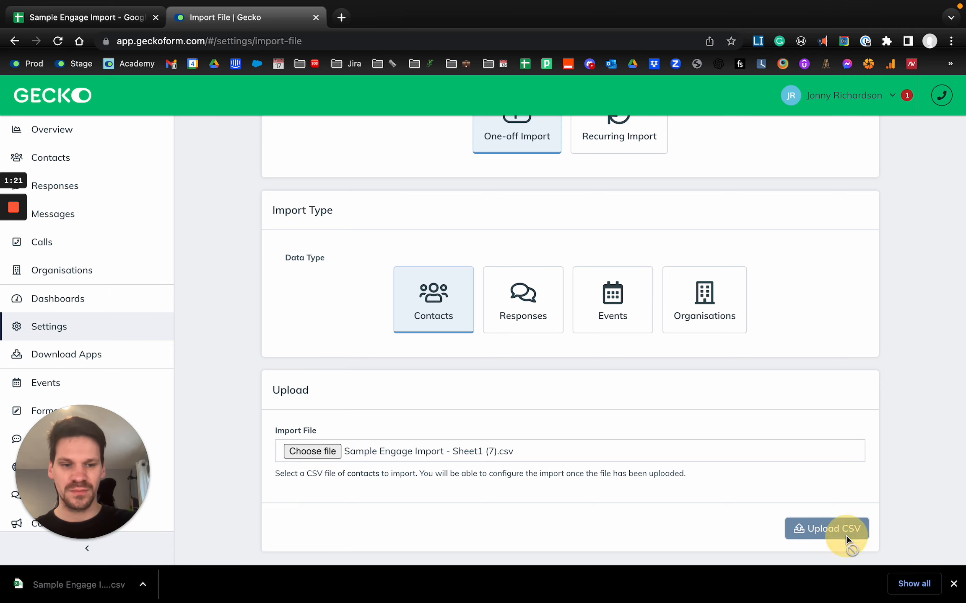
{"action": "left_click", "coordinate": [953, 584]}
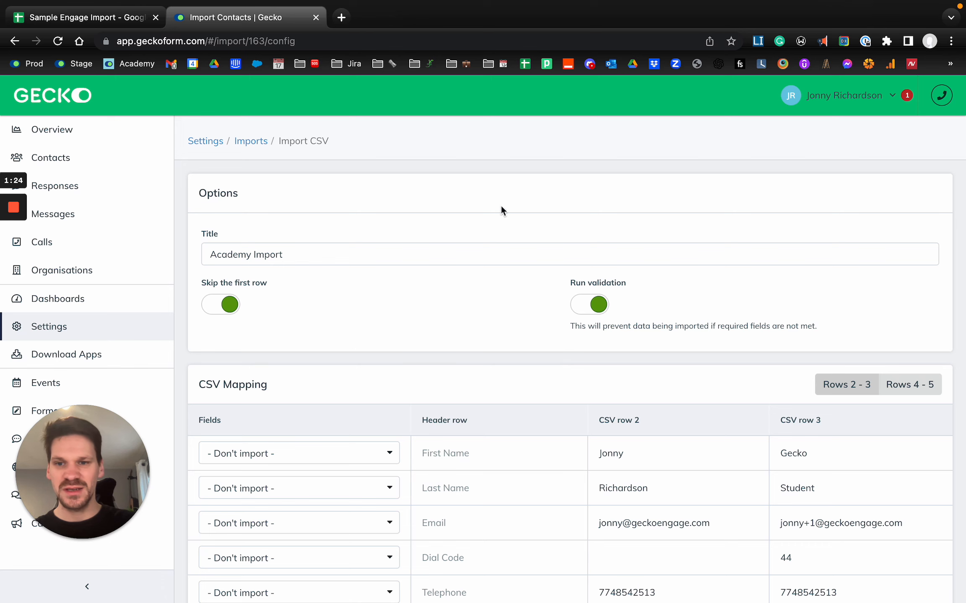
Review the import's title and first-row option, and check the header row in the source spreadsheet.
{"action": "scroll", "coordinate": [416, 201], "scroll_direction": "down", "scroll_amount": 2}
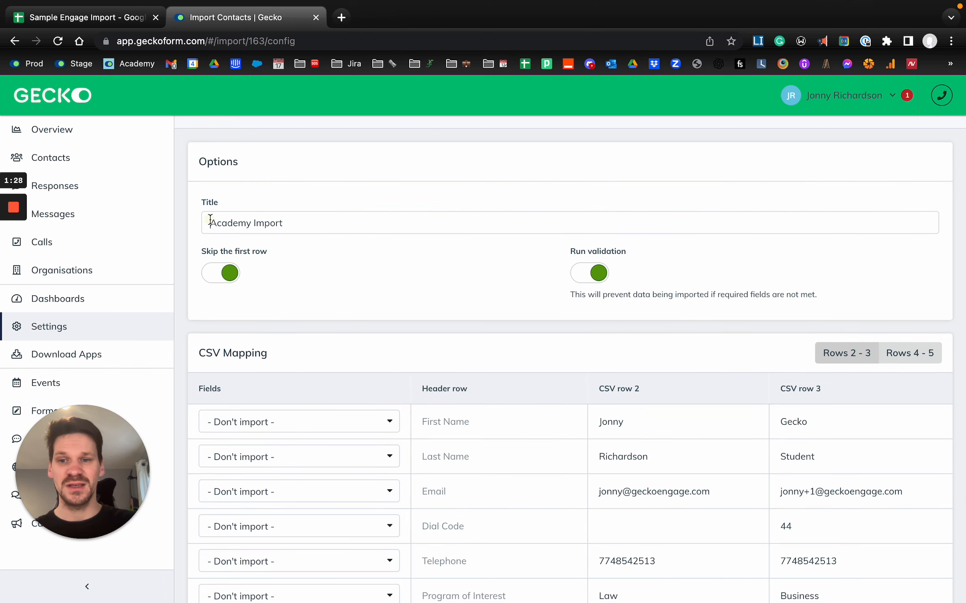
{"action": "left_click_drag", "start_coordinate": [211, 220], "coordinate": [341, 215]}
{"action": "left_click", "coordinate": [318, 274]}
{"action": "scroll", "coordinate": [318, 273], "scroll_direction": "up", "scroll_amount": 1}
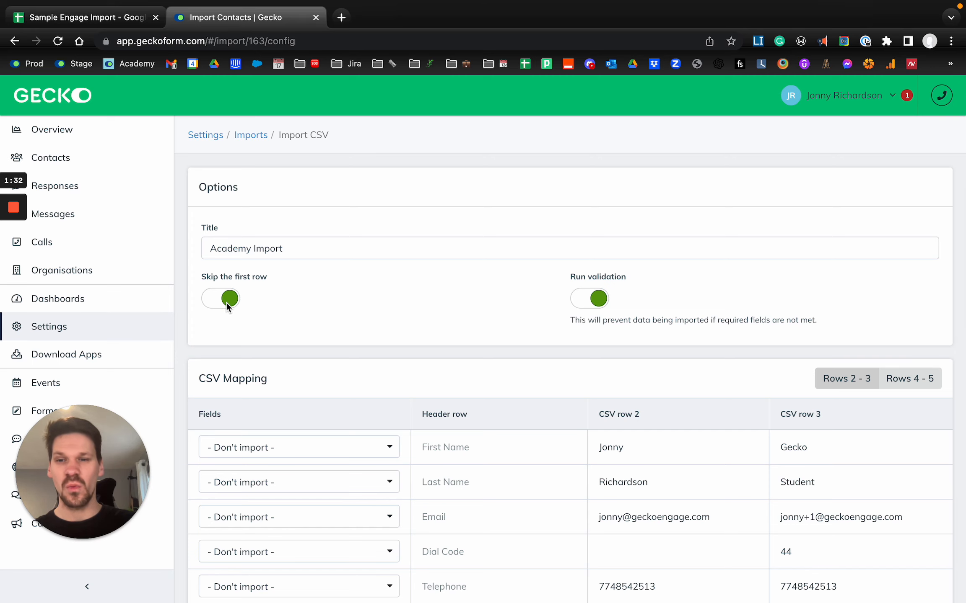
{"action": "left_click", "coordinate": [92, 16]}
{"action": "left_click", "coordinate": [117, 257]}
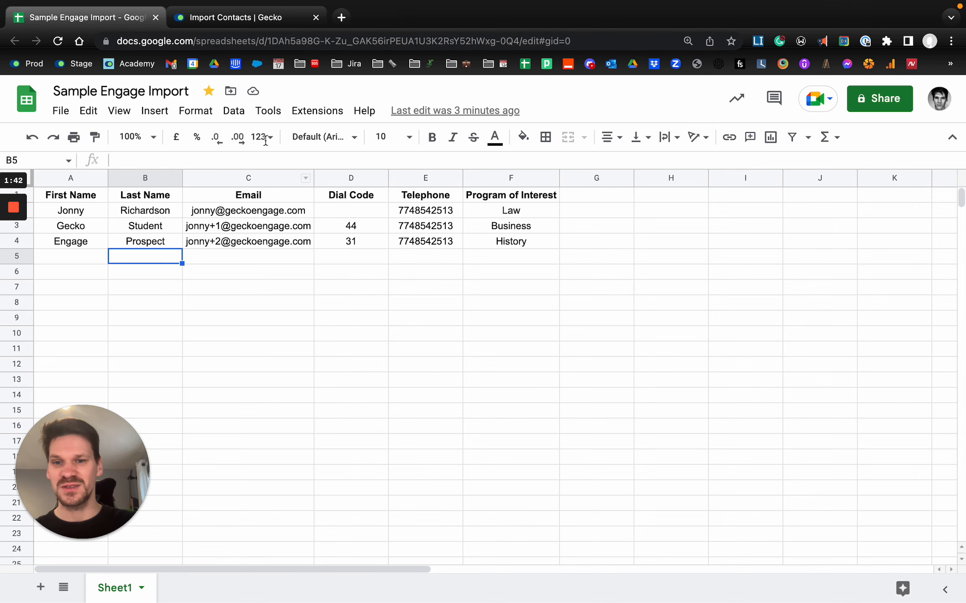
{"action": "left_click", "coordinate": [241, 8]}
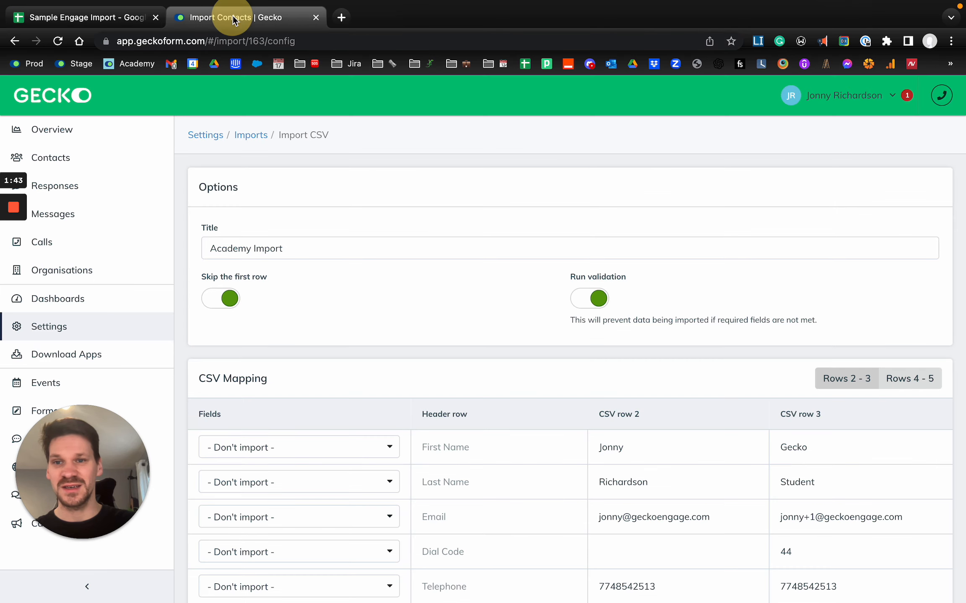
Switch the Skip the first row option off and back on to see its effect on the CSV mapping.
{"action": "left_click", "coordinate": [226, 303]}
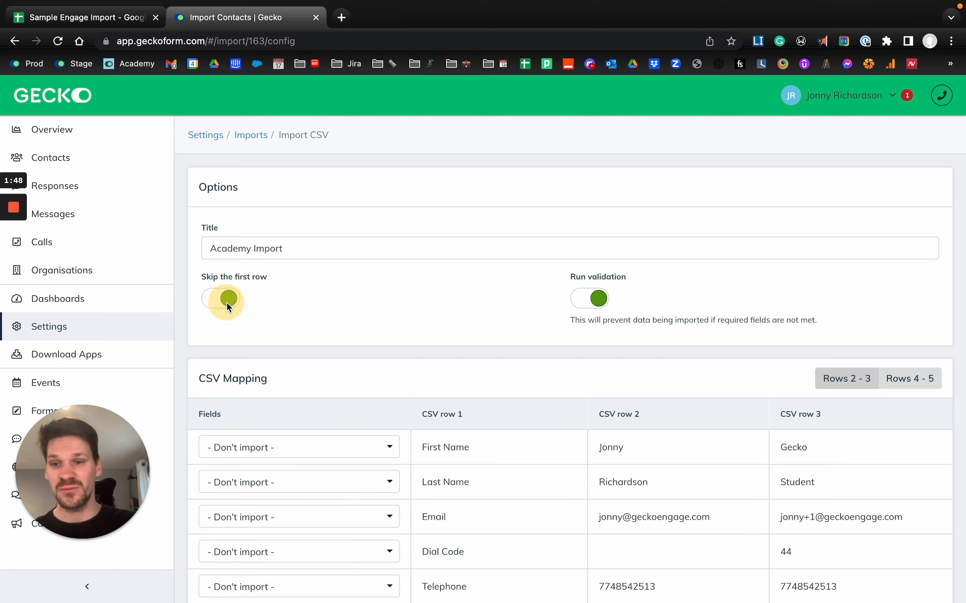
{"action": "left_click", "coordinate": [218, 302]}
{"action": "left_click", "coordinate": [218, 302]}
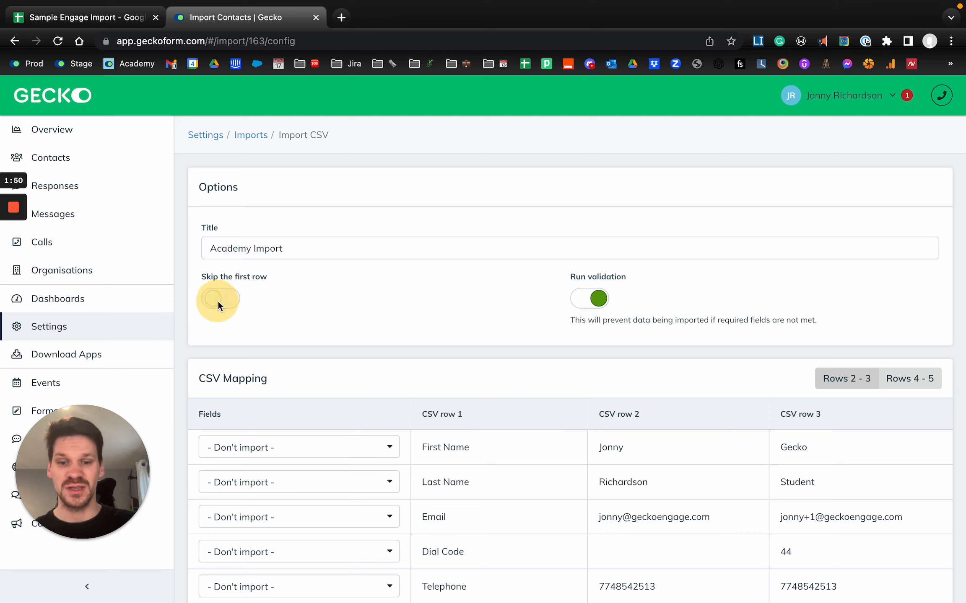
{"action": "left_click", "coordinate": [217, 300]}
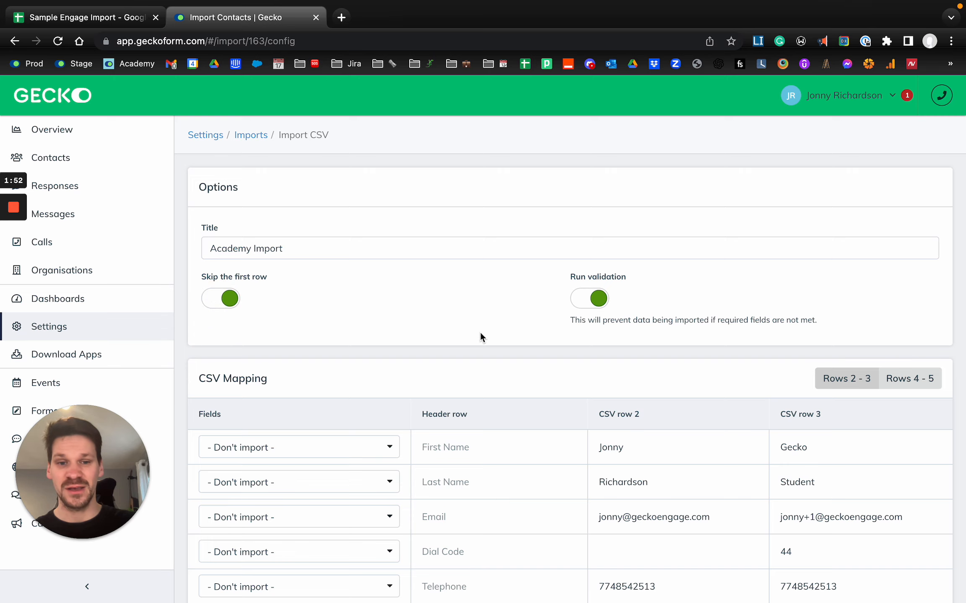
Map the First Name column to the Full Name field with the First format.
{"action": "scroll", "coordinate": [480, 333], "scroll_direction": "down", "scroll_amount": 2}
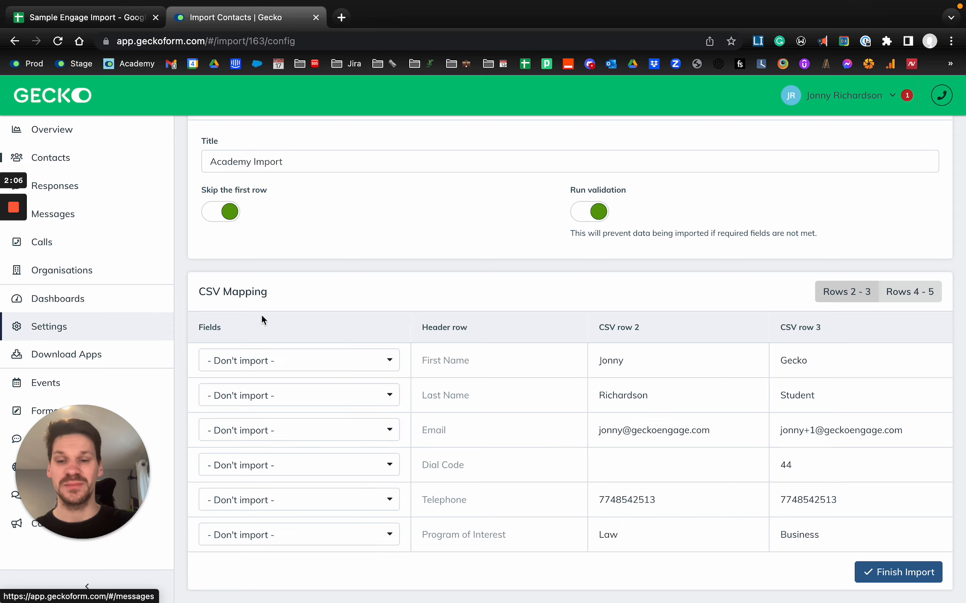
{"action": "triple_click", "coordinate": [449, 361]}
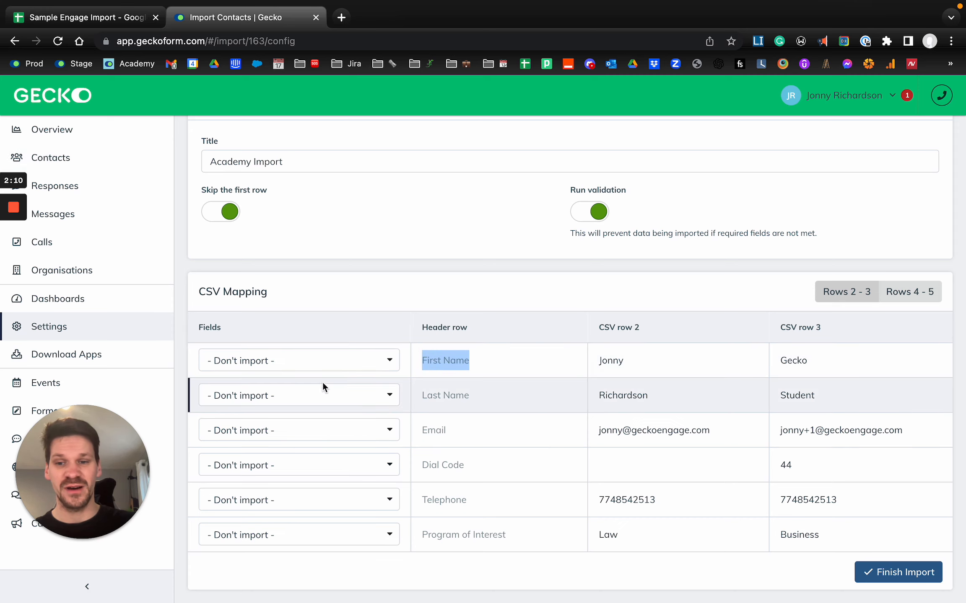
{"action": "left_click", "coordinate": [289, 368]}
{"action": "type", "text": "Full"}
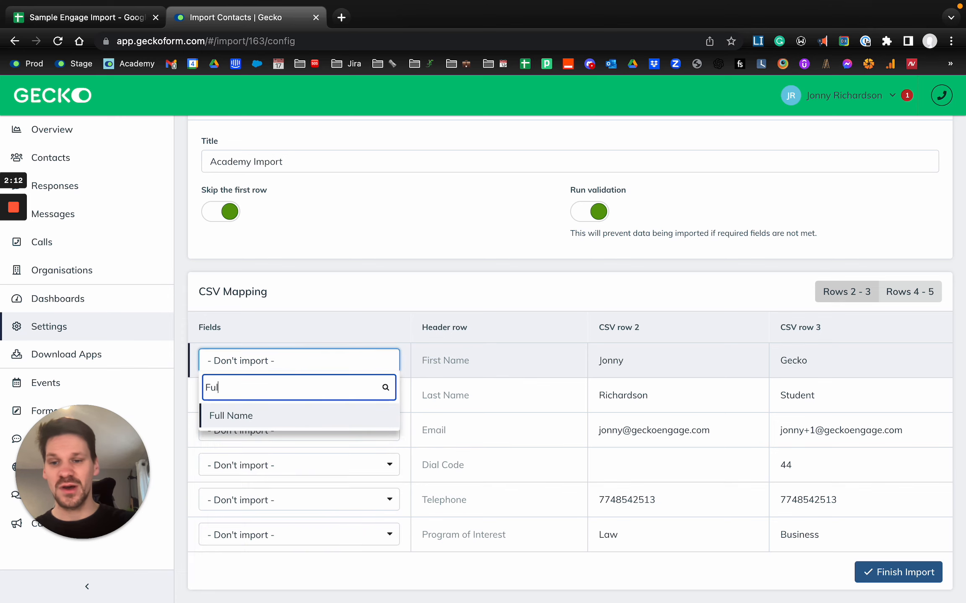
{"action": "left_click", "coordinate": [285, 425]}
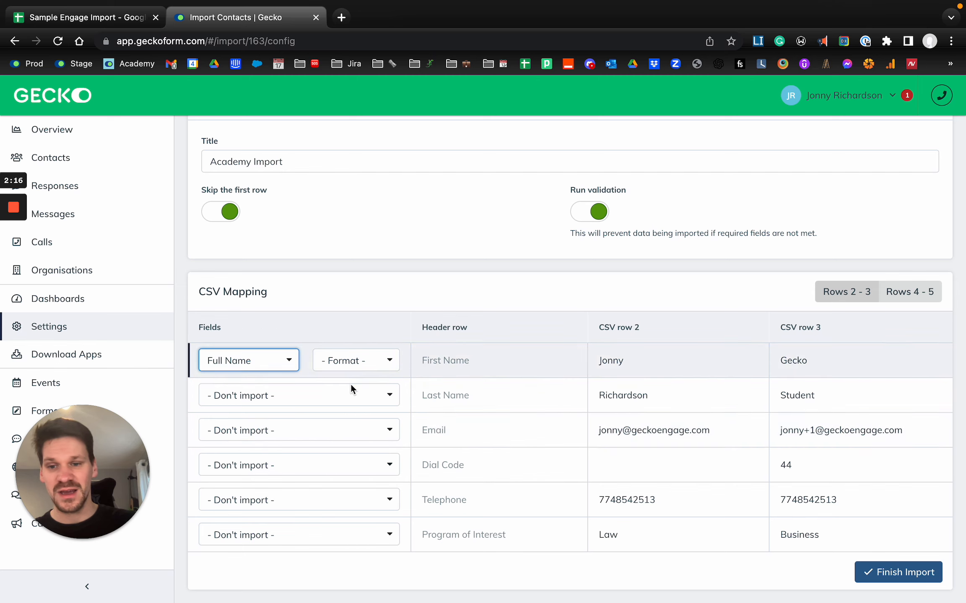
{"action": "left_click", "coordinate": [365, 369]}
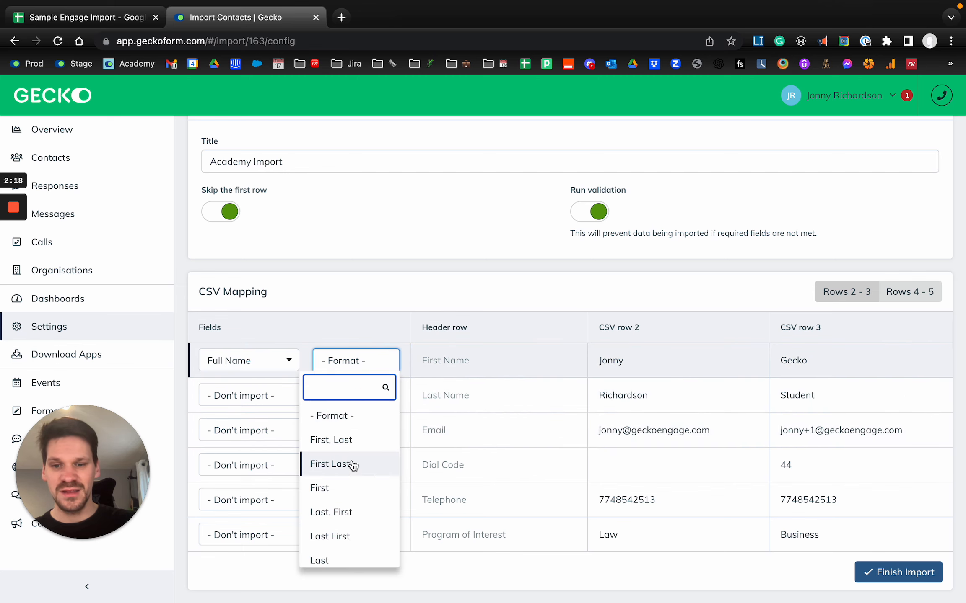
{"action": "scroll", "coordinate": [353, 465], "scroll_direction": "down", "scroll_amount": 1}
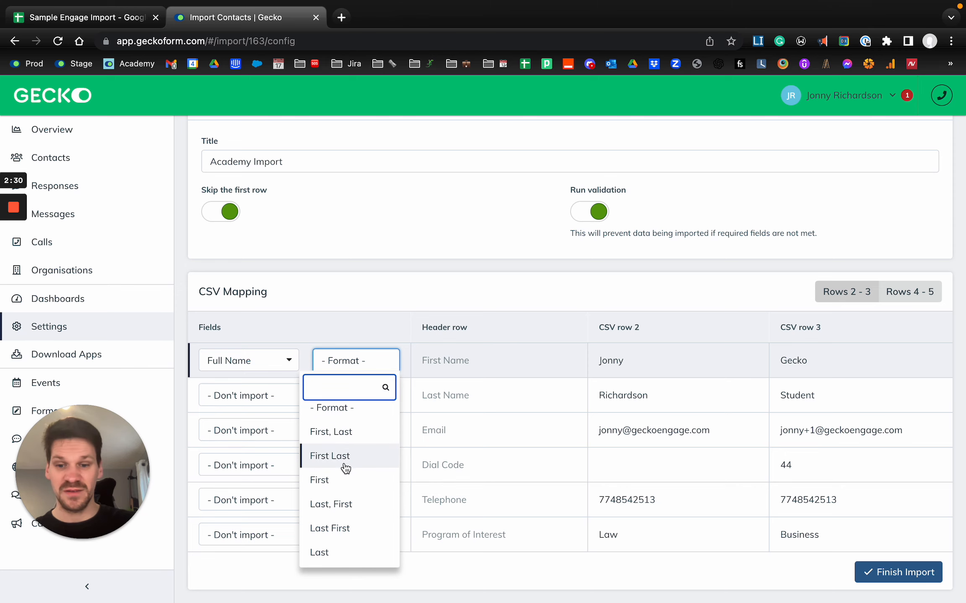
{"action": "left_click", "coordinate": [338, 487]}
Map the Last Name column to the Full Name field with the Last format.
{"action": "left_click", "coordinate": [298, 403]}
{"action": "type", "text": "Full"}
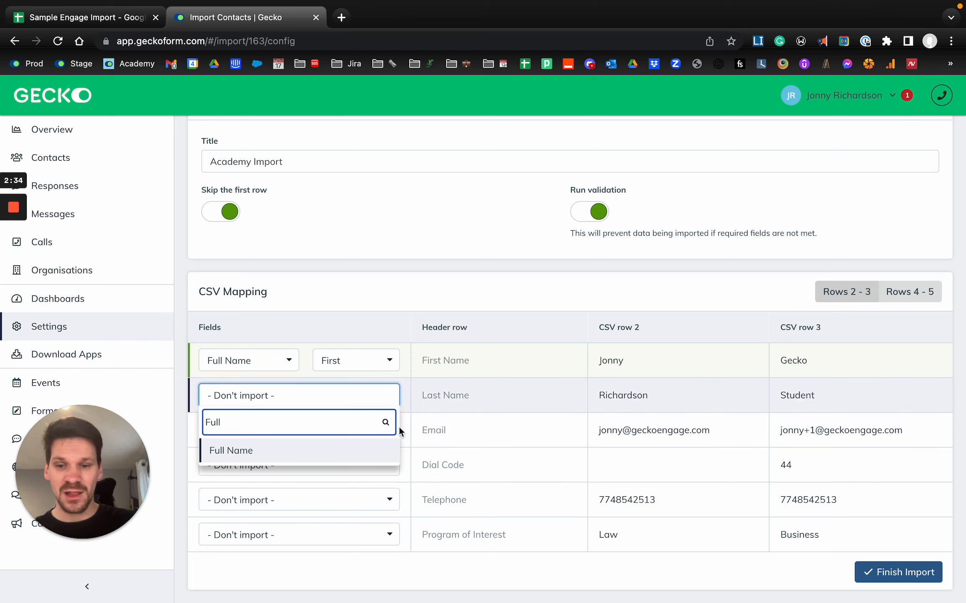
{"action": "left_click", "coordinate": [287, 455]}
{"action": "left_click", "coordinate": [356, 394]}
{"action": "type", "text": "Last"}
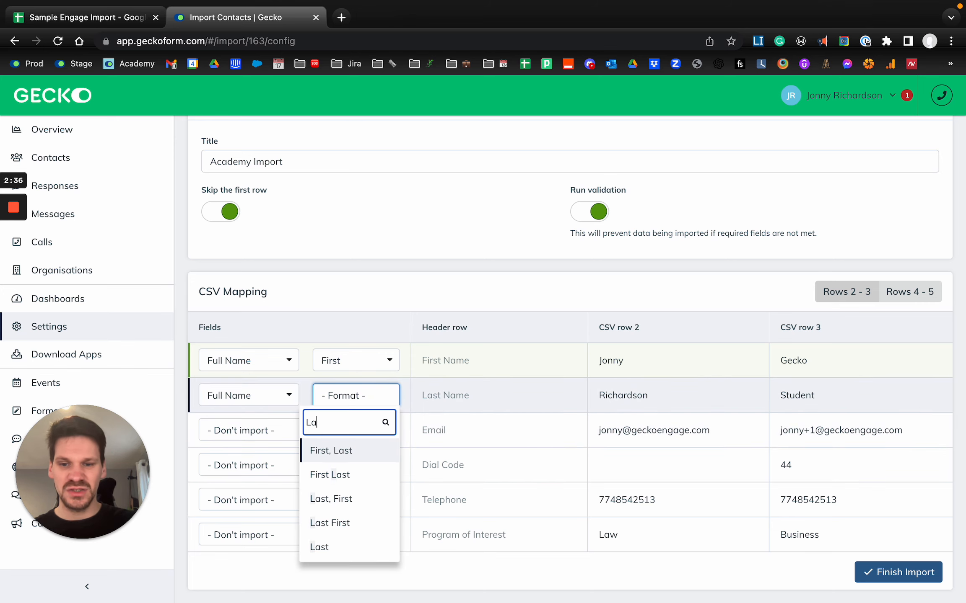
{"action": "left_click", "coordinate": [340, 554]}
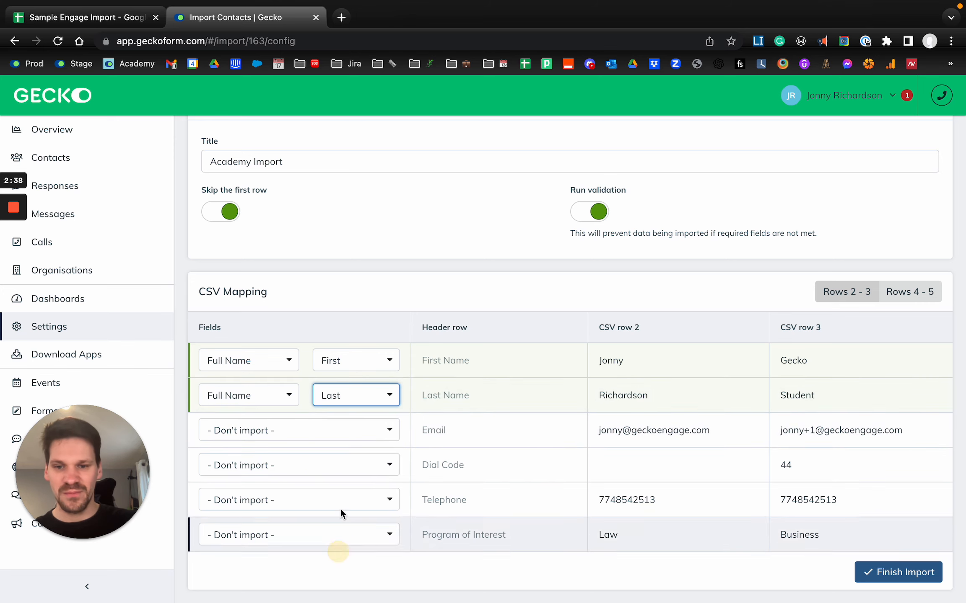
Map the Email column to the Email address field.
{"action": "left_click", "coordinate": [317, 435]}
{"action": "type", "text": "email"}
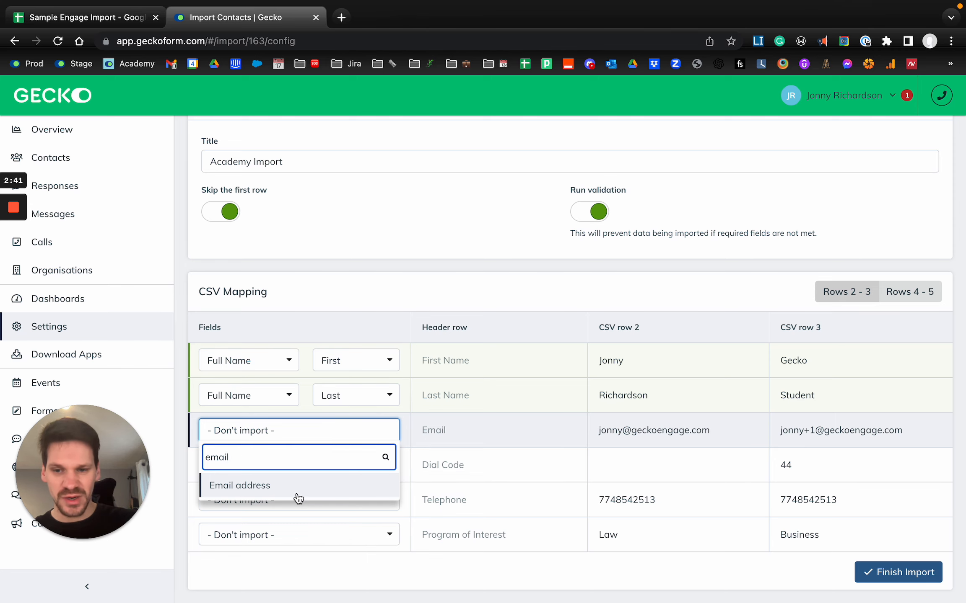
{"action": "left_click", "coordinate": [298, 497]}
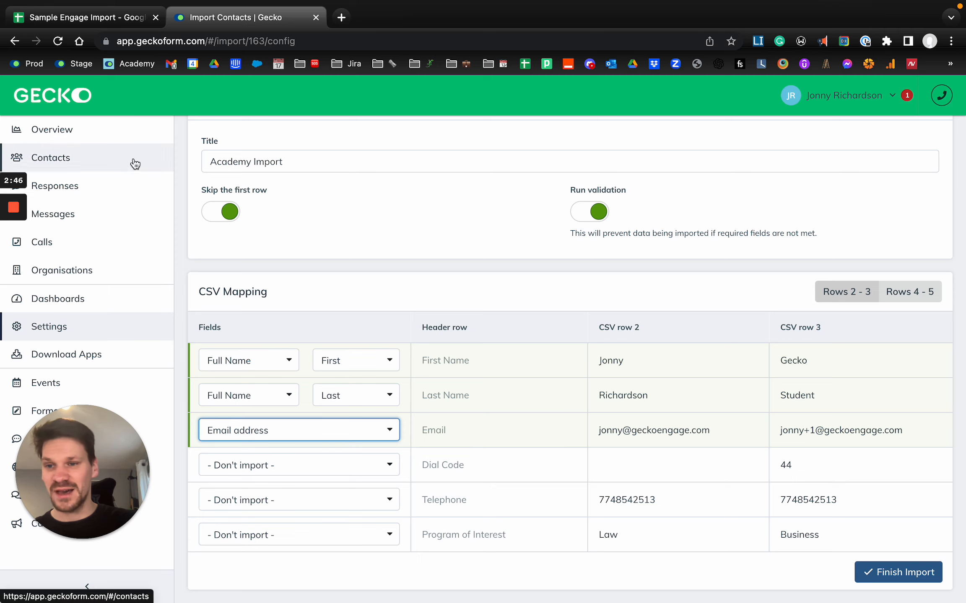
Map the Dial Code column to the Telephone field with the Dial Code format.
{"action": "left_click", "coordinate": [331, 474]}
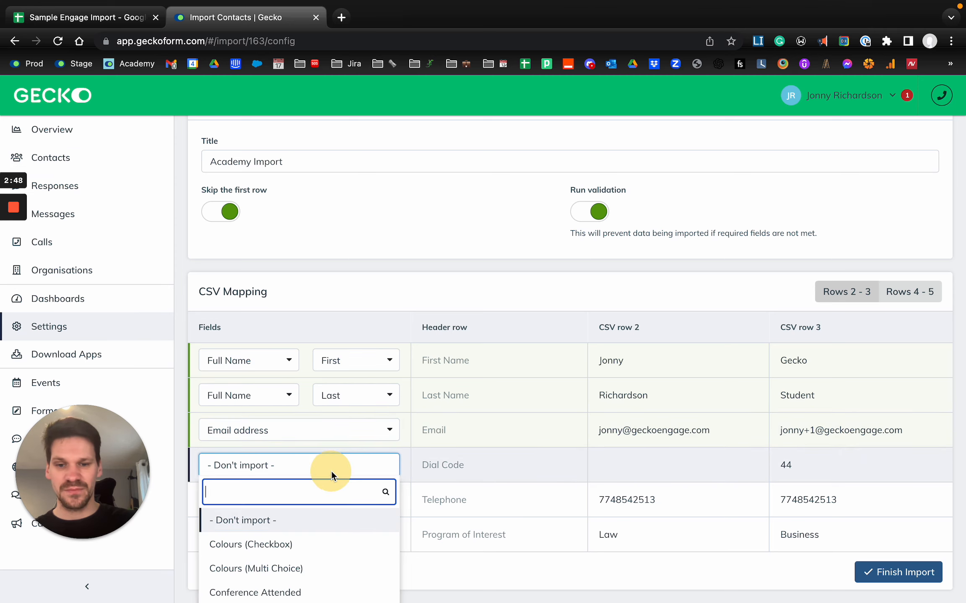
{"action": "type", "text": "Tele"}
{"action": "left_click", "coordinate": [311, 521]}
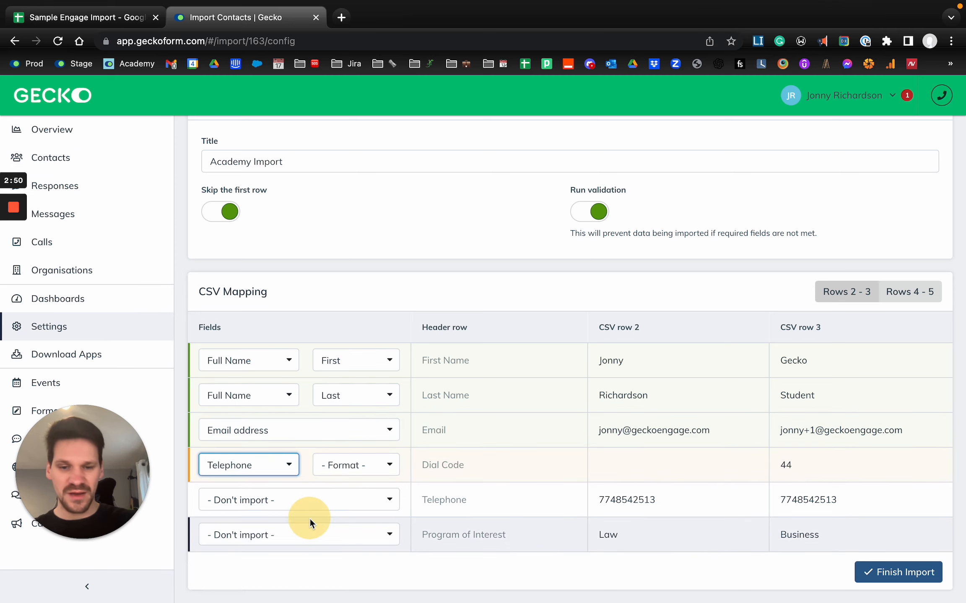
{"action": "left_click", "coordinate": [369, 472]}
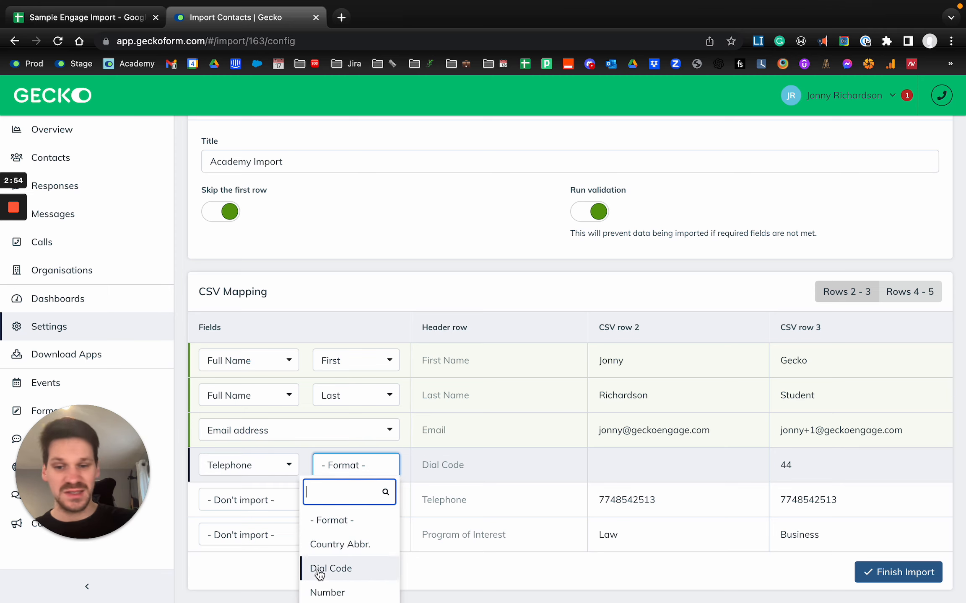
{"action": "left_click", "coordinate": [345, 576]}
Map the Telephone column to the Telephone field with the Number format.
{"action": "left_click", "coordinate": [300, 501]}
{"action": "type", "text": "Tele"}
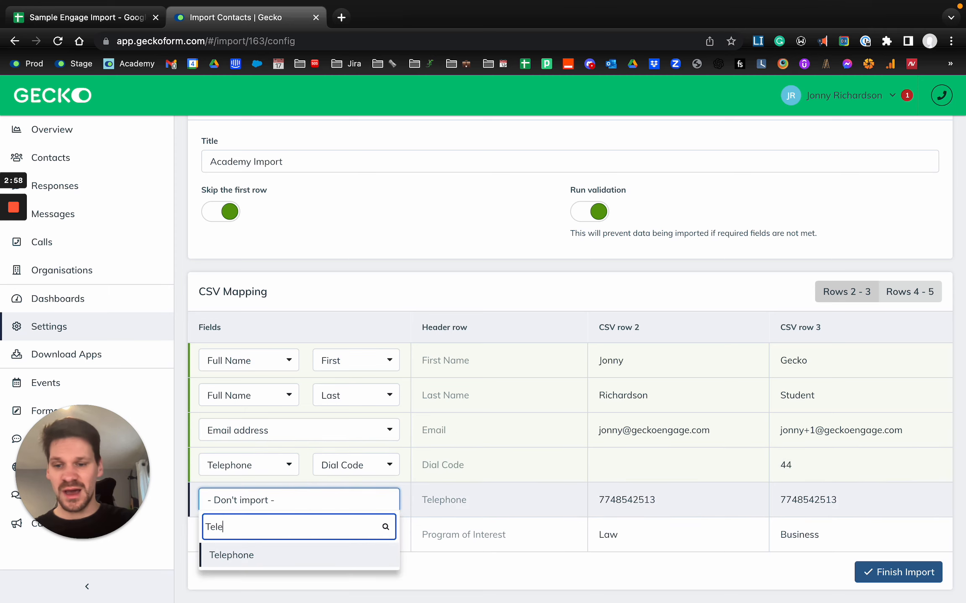
{"action": "left_click", "coordinate": [270, 556]}
{"action": "left_click", "coordinate": [377, 501]}
{"action": "type", "text": "number"}
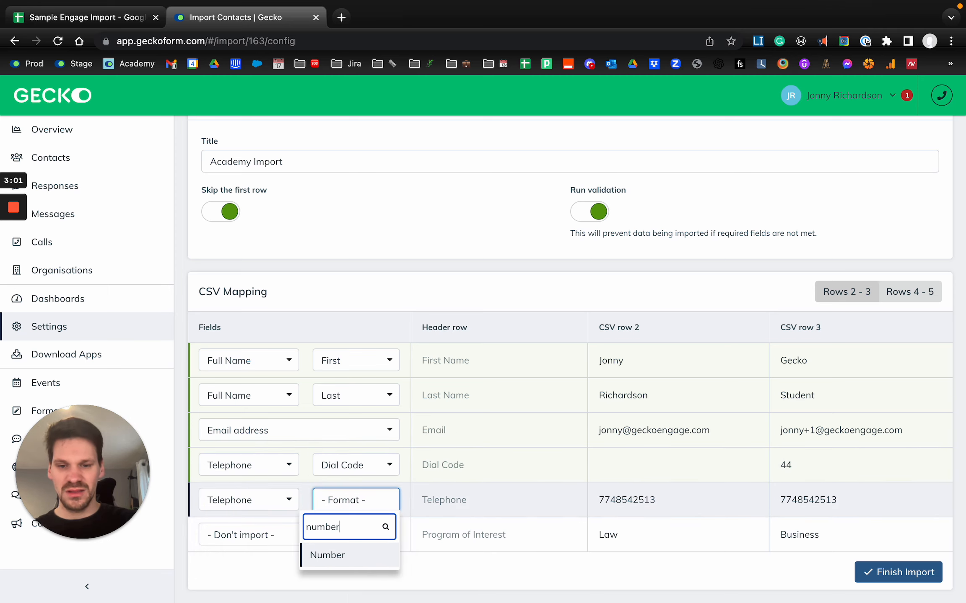
{"action": "key", "text": "Return"}
Map the Program of Interest column to the field of the same name and finish the import.
{"action": "left_click", "coordinate": [339, 534]}
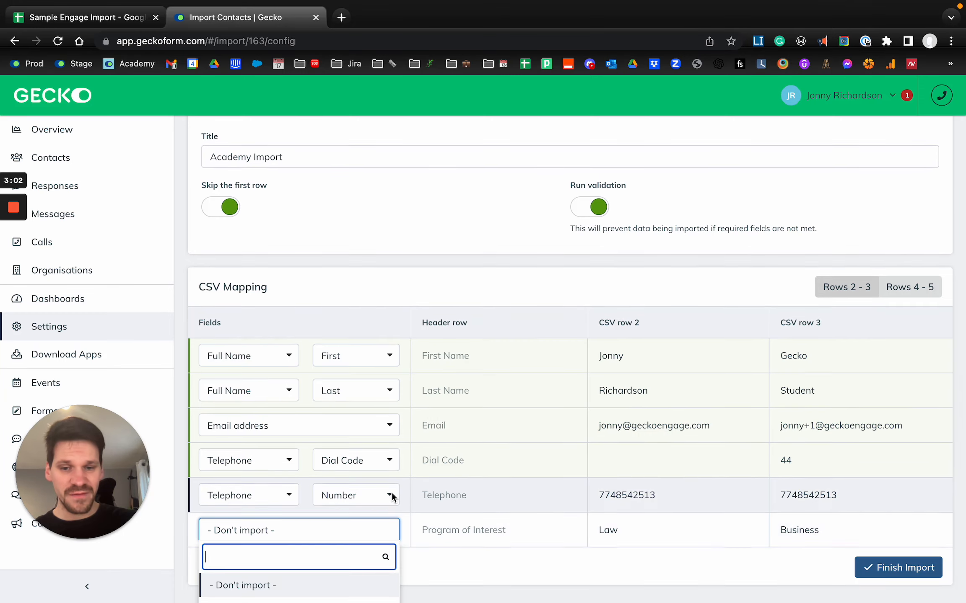
{"action": "scroll", "coordinate": [339, 534], "scroll_direction": "down", "scroll_amount": 3}
{"action": "scroll", "coordinate": [384, 559], "scroll_direction": "up", "scroll_amount": 3}
{"action": "type", "text": "progr"}
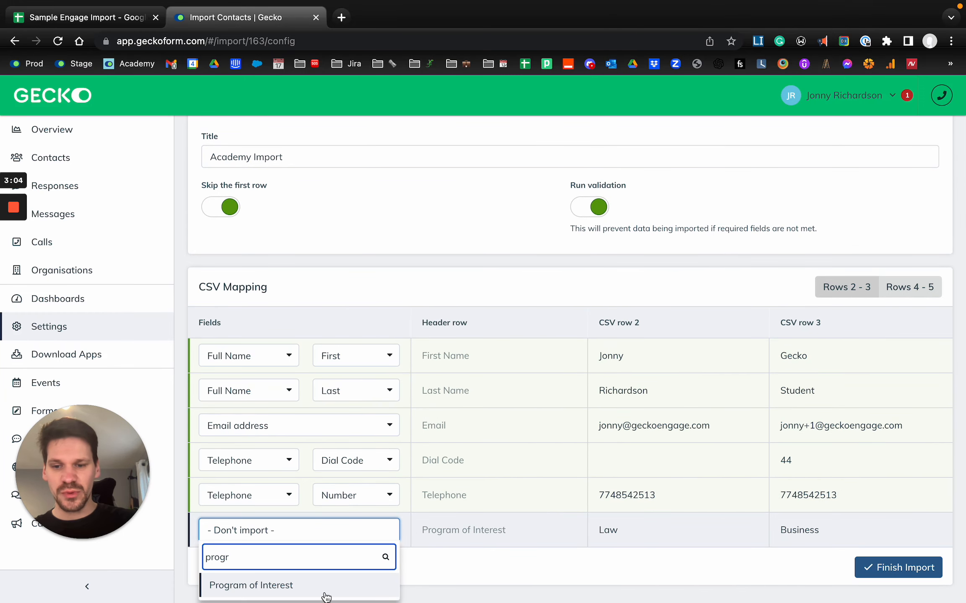
{"action": "left_click", "coordinate": [327, 595]}
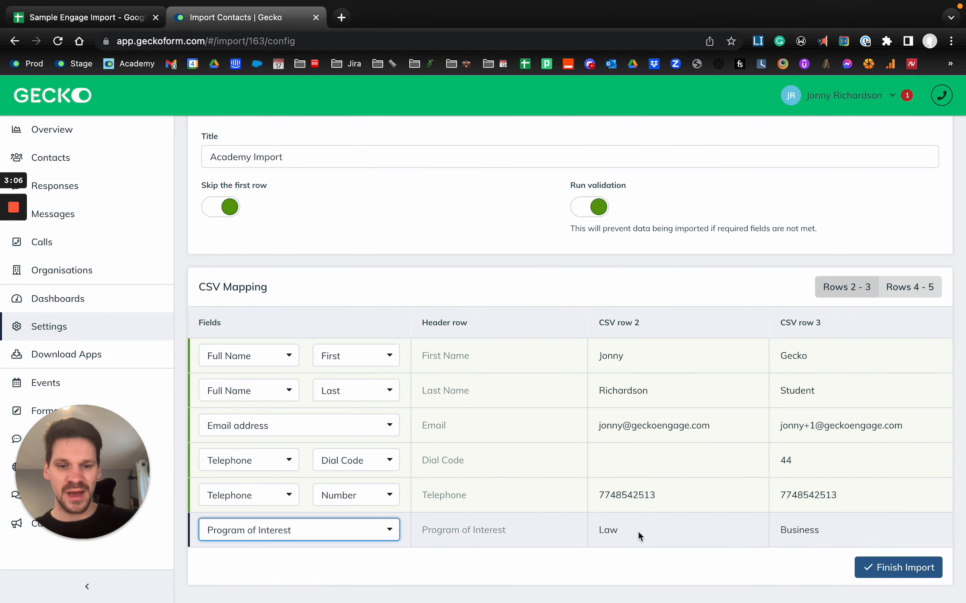
{"action": "left_click", "coordinate": [705, 563]}
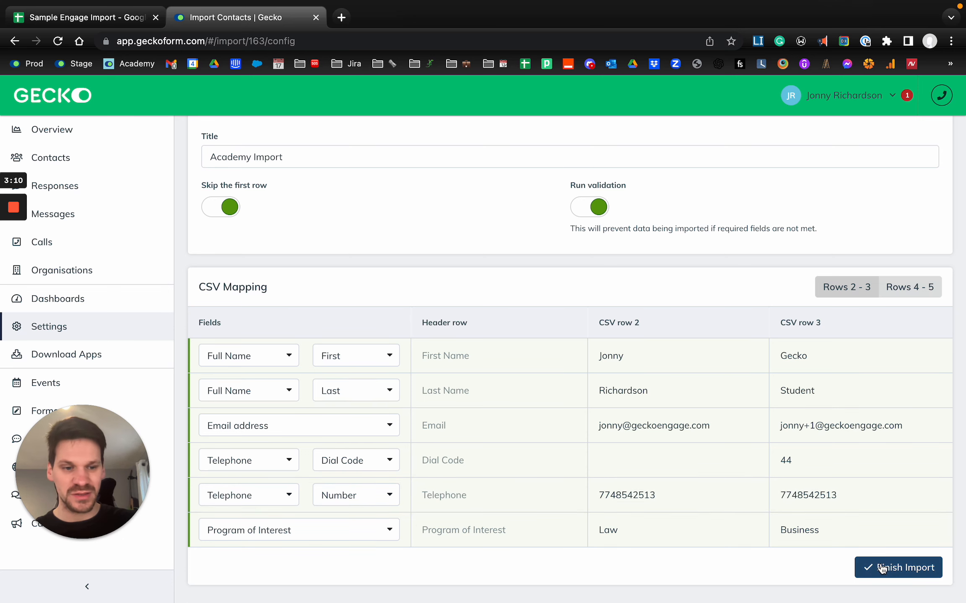
{"action": "left_click", "coordinate": [899, 582]}
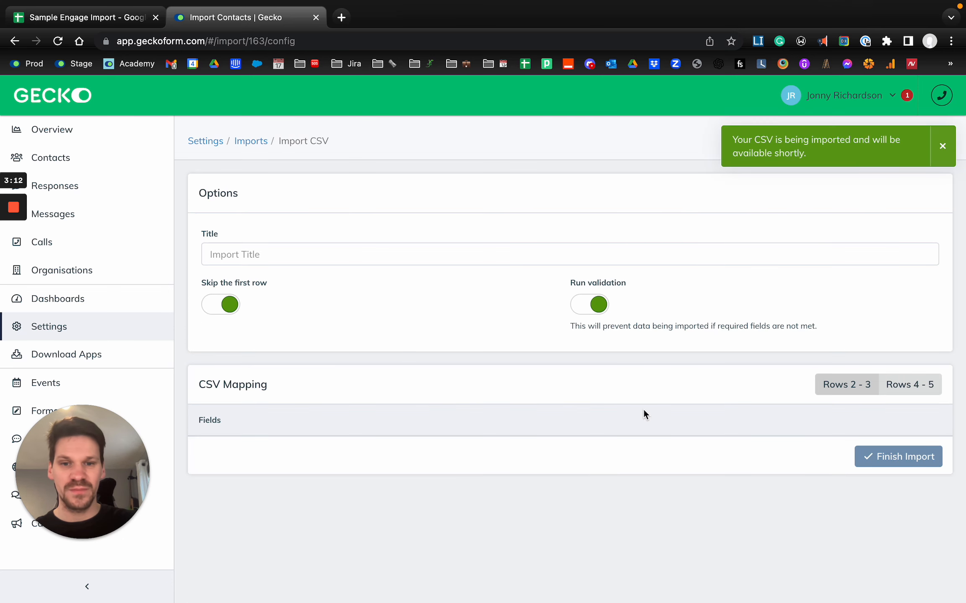